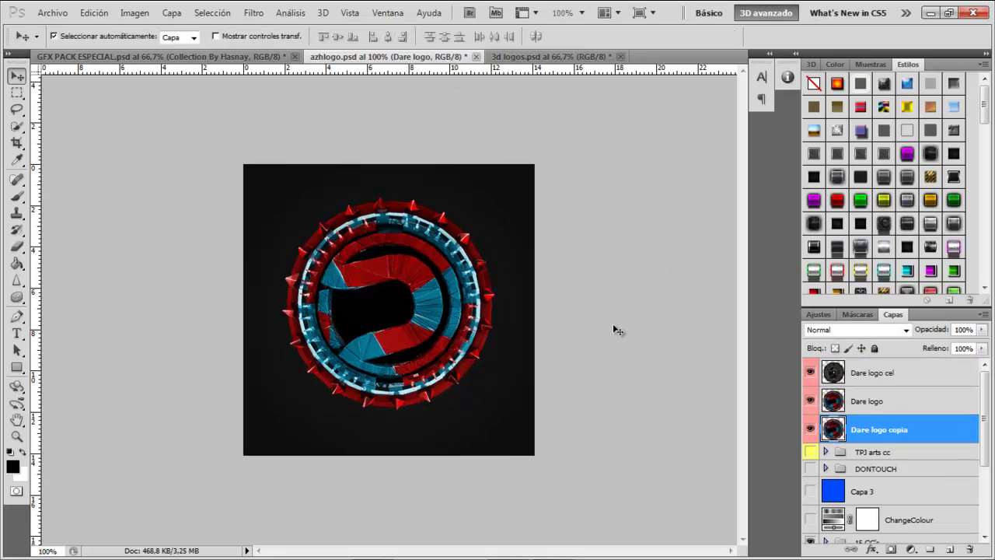
# Step: Scale the Dare logo copia layer slightly larger than the main logo and set its opacity to 37%
pyautogui.hotkey('ctrl', 't')
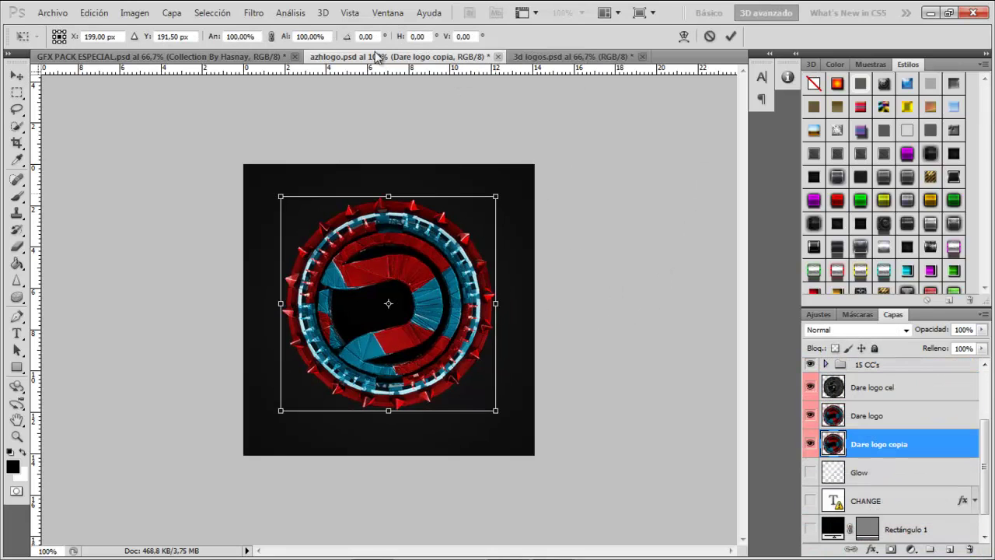
pyautogui.moveTo(495, 197); pyautogui.dragTo(510, 185)
pyautogui.click(270, 36)
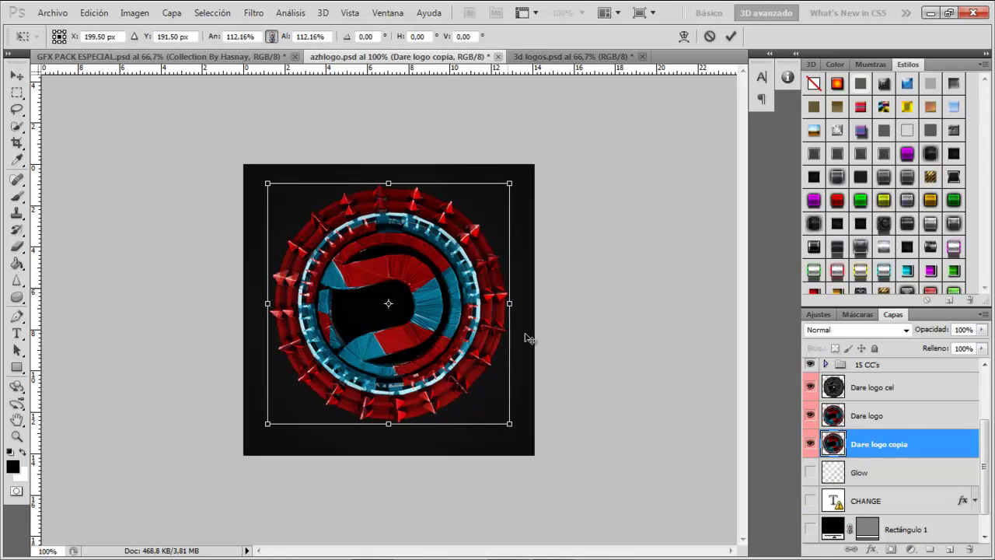
pyautogui.press('Return')
pyautogui.hotkey('ctrl', 't')
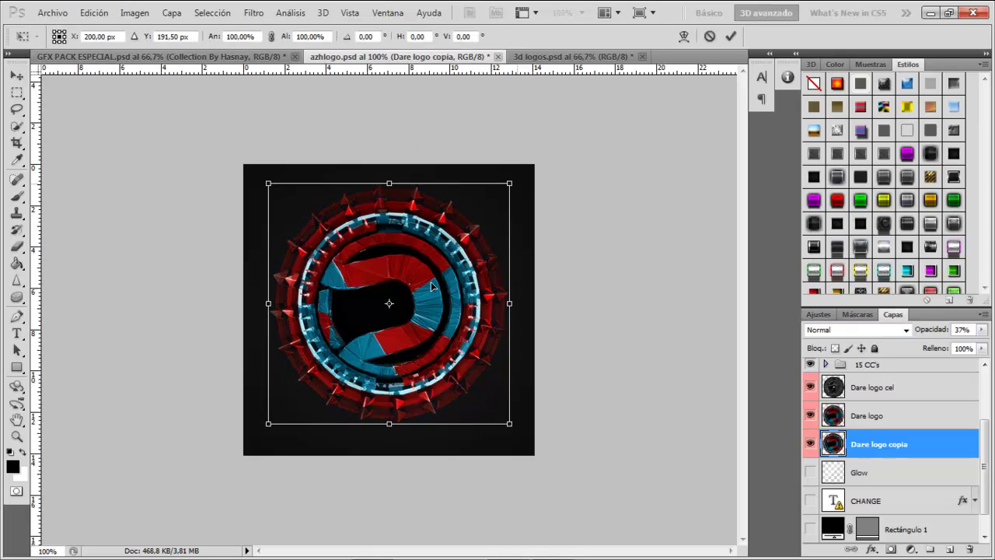
pyautogui.press('Return')
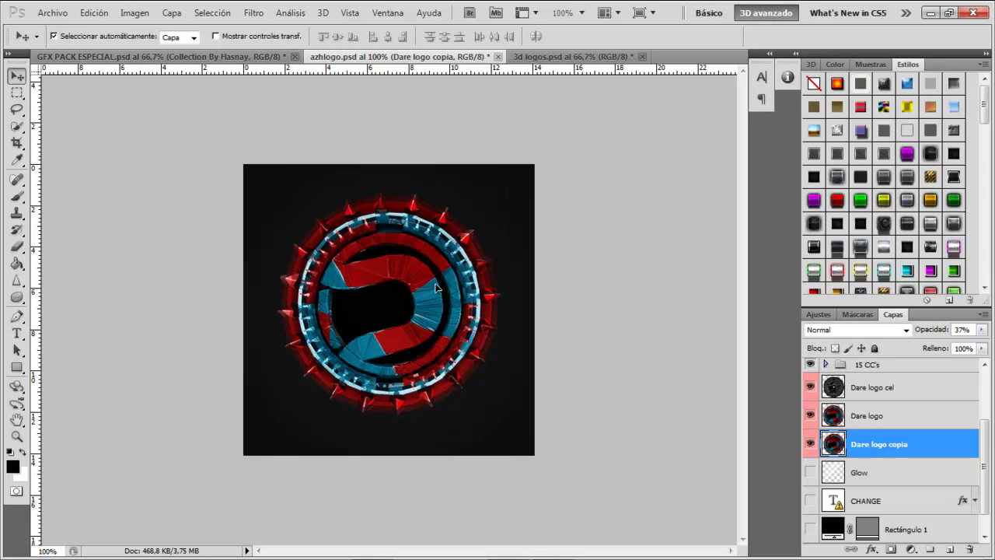
# Step: Duplicate the faded Dare logo copia layer, rescale it slightly around the logo's outer edge and hide Dare logo copia 2
pyautogui.hotkey('ctrl', 'j')
pyautogui.hotkey('ctrl', 't')
pyautogui.moveTo(510, 186)
pyautogui.mouseDown()
pyautogui.moveTo(490, 169)
pyautogui.moveTo(559, 160)
pyautogui.moveTo(529, 160)
pyautogui.moveTo(500, 194)
pyautogui.mouseUp()
pyautogui.press('Return')
pyautogui.hotkey('ctrl', 't')
pyautogui.press('Return')
pyautogui.hotkey('ctrl', 't')
pyautogui.press('Return')
# Step: Duplicate the Dare logo cel layer to just above Dare logo copia and enlarge the duplicate beyond the logo's spikes
pyautogui.click(876, 511)
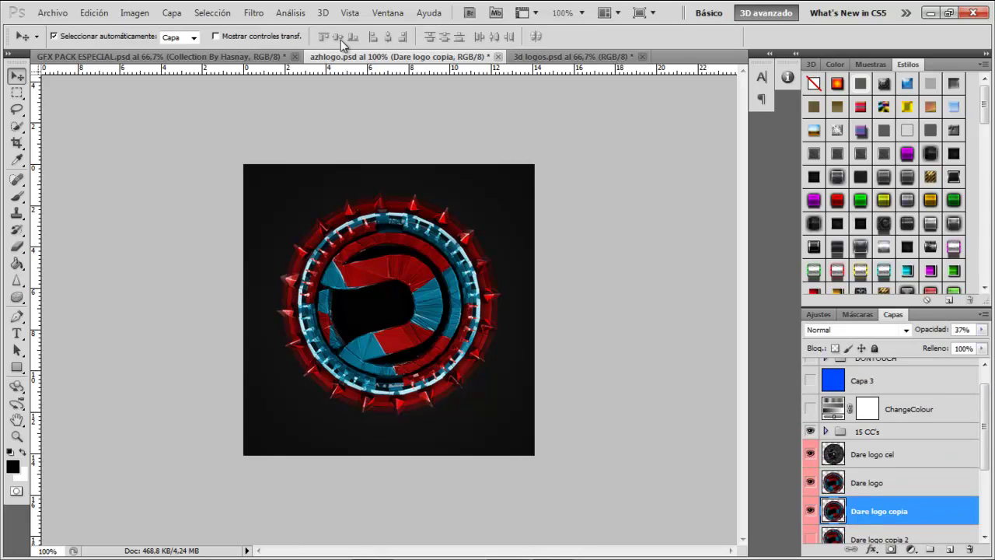
pyautogui.moveTo(872, 430); pyautogui.dragTo(872, 474)
pyautogui.hotkey('ctrl', 't')
pyautogui.moveTo(498, 195); pyautogui.dragTo(520, 176)
pyautogui.press('Return')
pyautogui.scroll(-2, 886, 467)
# Step: Duplicate the cel copy beneath Dare logo copia and scale this second copy down close to the logo's outline
pyautogui.moveTo(884, 436); pyautogui.dragTo(884, 479)
pyautogui.hotkey('ctrl', 't')
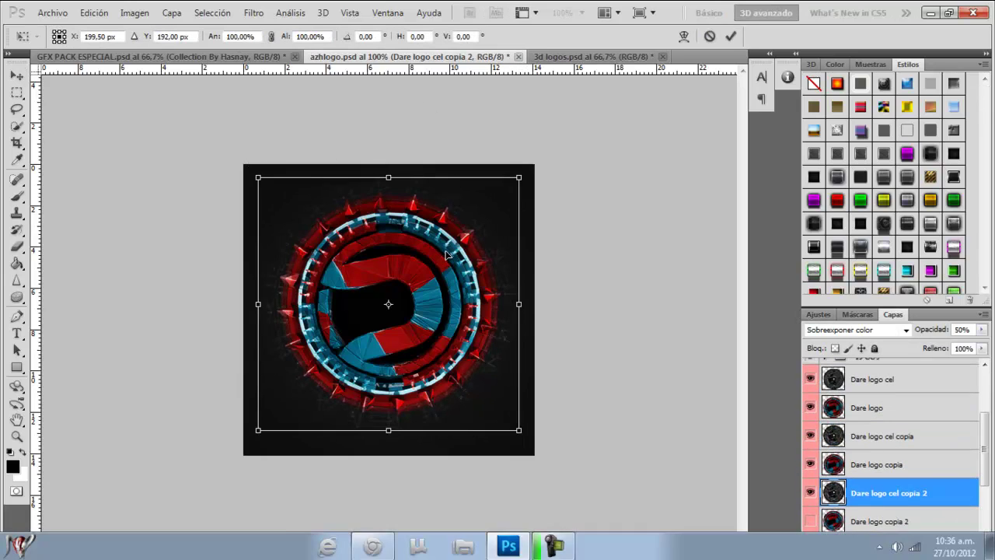
pyautogui.moveTo(520, 177); pyautogui.dragTo(492, 196)
pyautogui.press('Return')
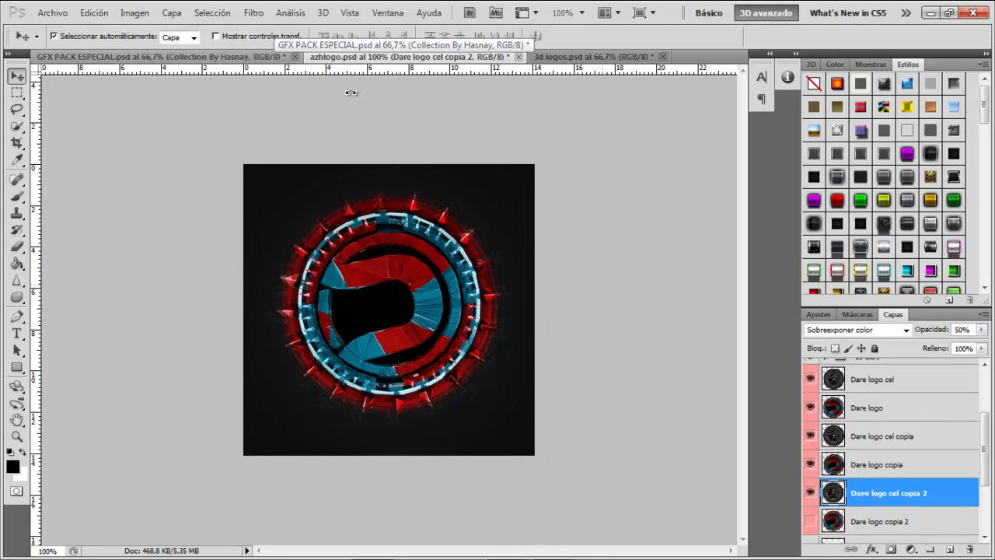
# Step: Bring a broken-glass texture from GFX PACK ESPECIAL.psd into azhlogo.psd below Dare logo copia, blend it with Aclarar and fit it around the logo
pyautogui.click(272, 56)
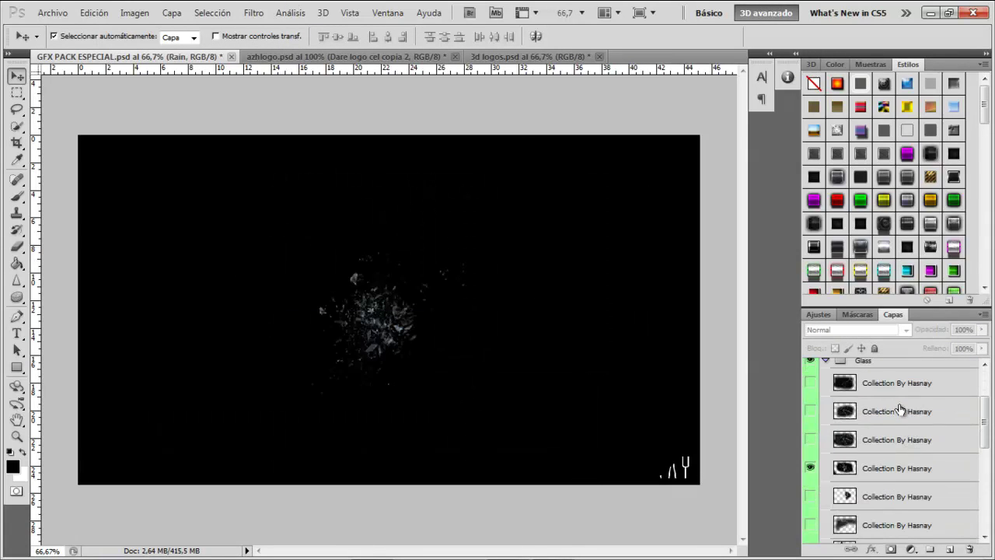
pyautogui.hotkey('ctrl', 't')
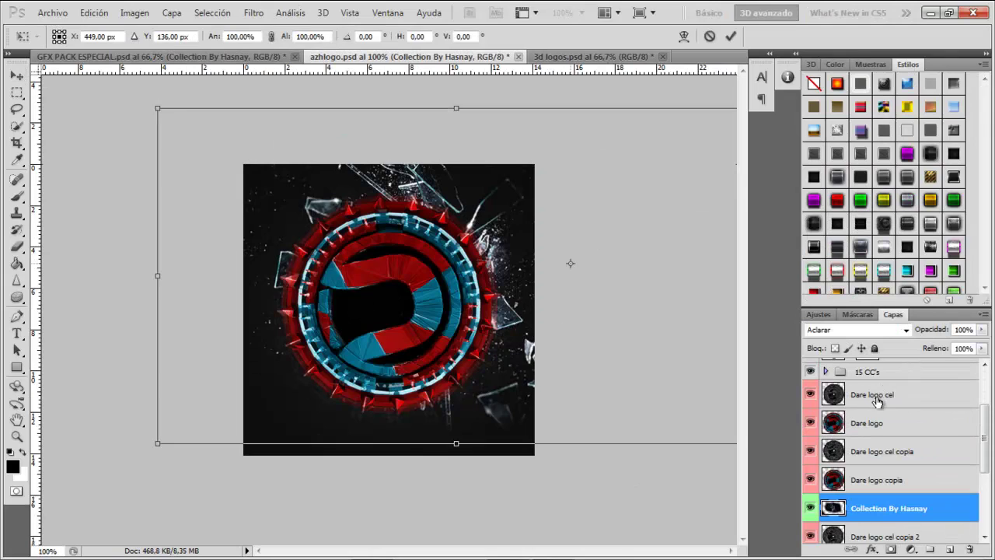
pyautogui.press('Return')
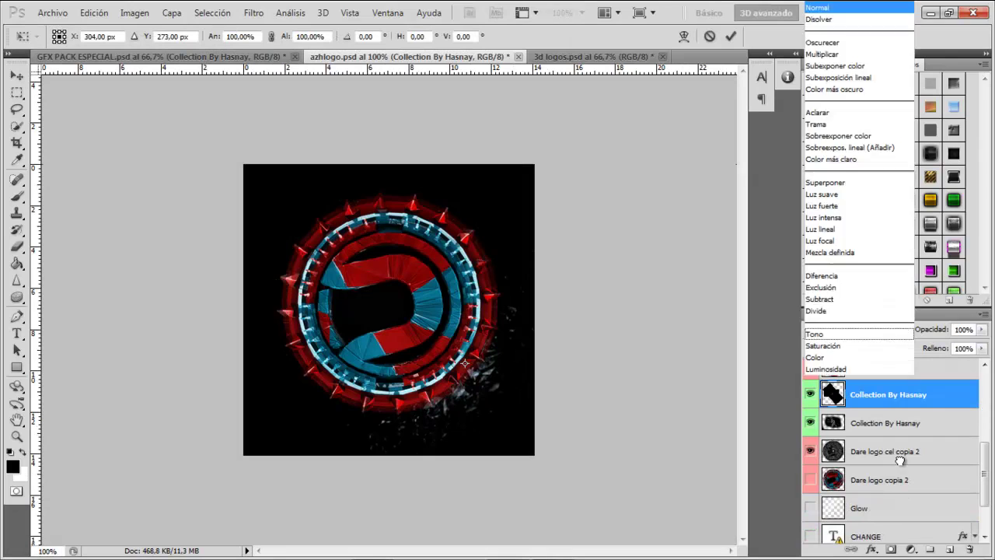
# Step: Blend a second glass-fragment layer with Aclarar and move it up the stack to directly above Dare logo cel copia
pyautogui.click(821, 113)
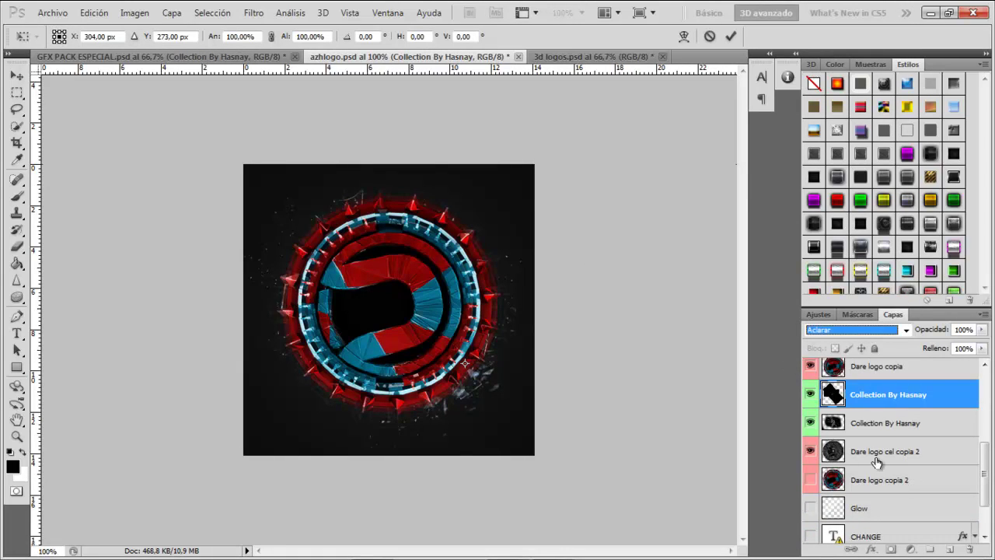
pyautogui.press('Return')
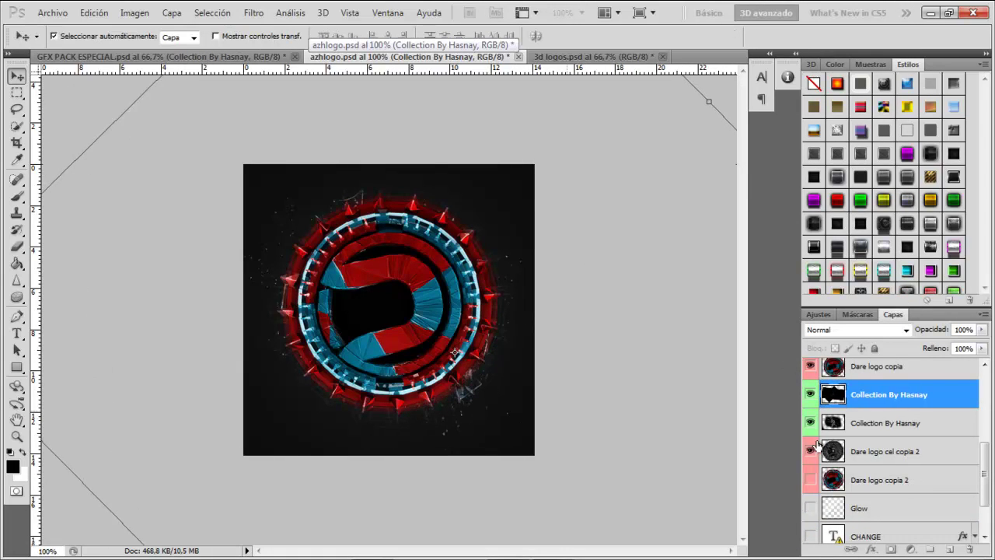
pyautogui.hotkey('ctrl', ']')
pyautogui.hotkey('ctrl', ']')
pyautogui.hotkey('ctrl', ']')
pyautogui.hotkey('ctrl', '[')
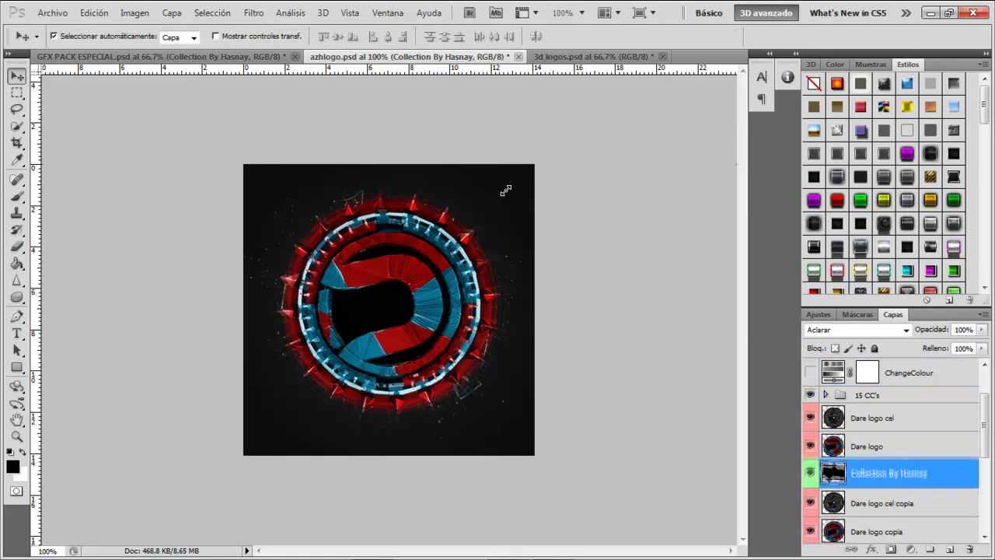
pyautogui.hotkey('ctrl', ']')
pyautogui.hotkey('ctrl', '[')
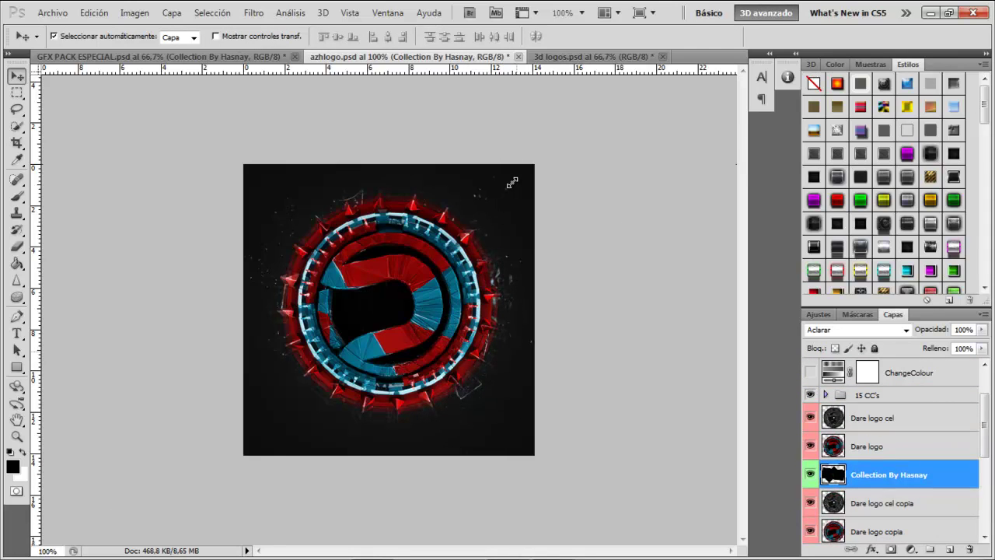
# Step: Rotate, skew and flatten the second glass-fragment layer so its debris sits beside the logo's right edge
pyautogui.hotkey('ctrl', 't')
pyautogui.moveTo(70, 435); pyautogui.dragTo(103, 441)
pyautogui.moveTo(399, 215); pyautogui.dragTo(847, 350)
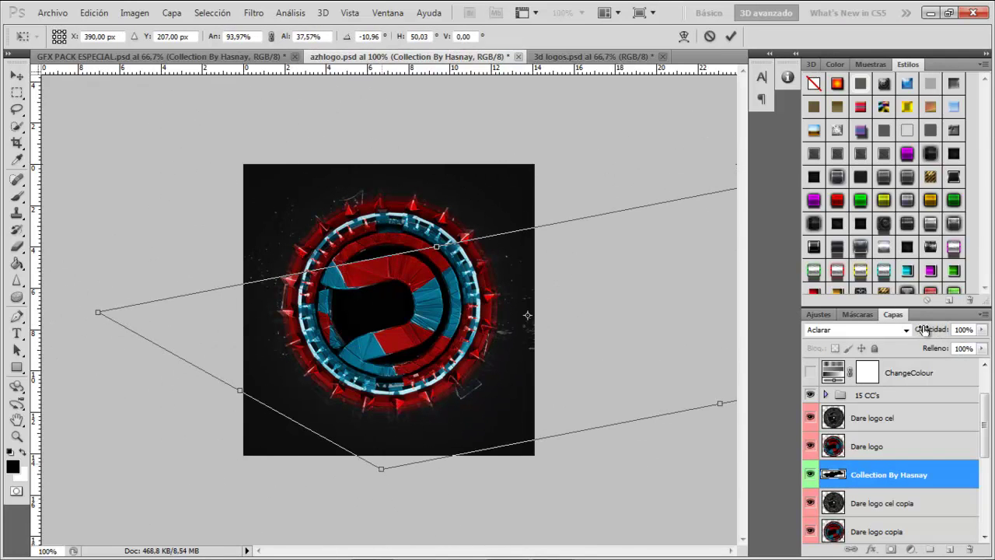
pyautogui.moveTo(924, 330); pyautogui.dragTo(912, 337)
pyautogui.press('Return')
# Step: In GFX PACK ESPECIAL.psd, hide the current glass texture, show the next one and copy it into azhlogo.psd
pyautogui.hotkey('ctrl', 'Tab')
pyautogui.hotkey('ctrl', 'Tab')
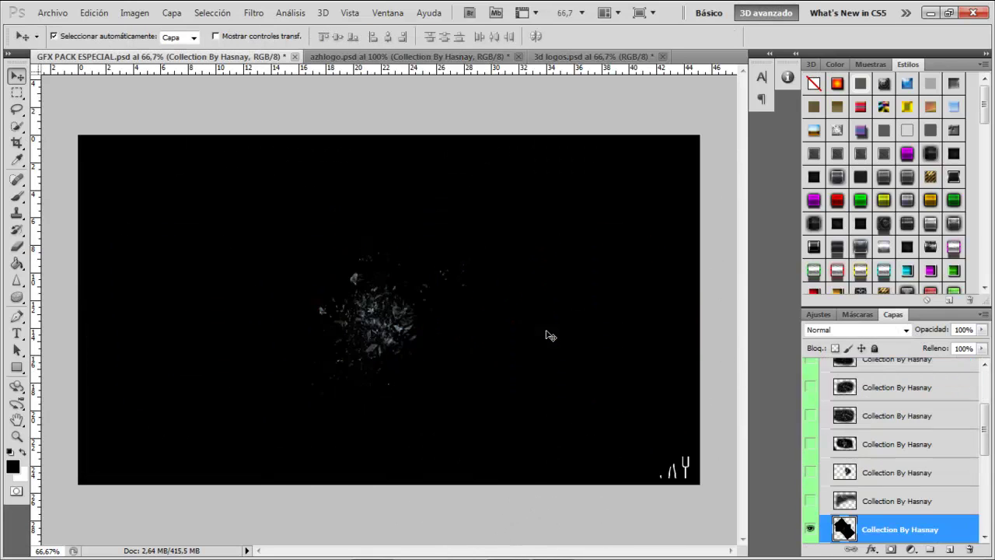
pyautogui.click(810, 530)
pyautogui.scroll(-1, 893, 466)
pyautogui.click(900, 501)
pyautogui.click(810, 500)
pyautogui.moveTo(549, 335); pyautogui.dragTo(410, 257)
# Step: Set the new glass layer's blend mode to Aclarar and transform it so shards surround the logo's left side
pyautogui.hotkey('ctrl', 't')
pyautogui.press('Return')
pyautogui.click(856, 330)
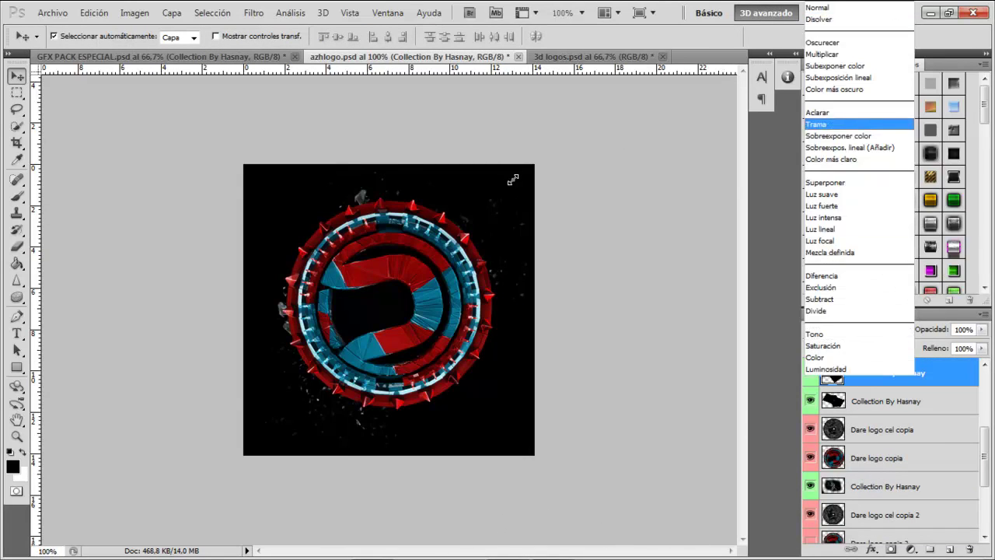
pyautogui.press('Return')
pyautogui.press('Up')
pyautogui.hotkey('ctrl', 't')
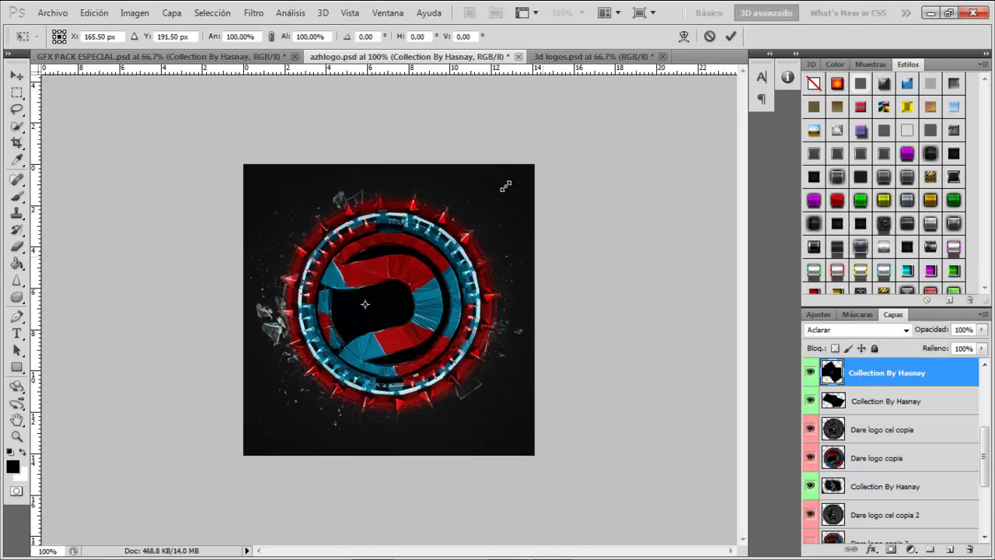
pyautogui.press('Return')
# Step: Duplicate the newest glass layer and reshape the copy so its fragments scatter along the logo's right side
pyautogui.hotkey('ctrl', 'j')
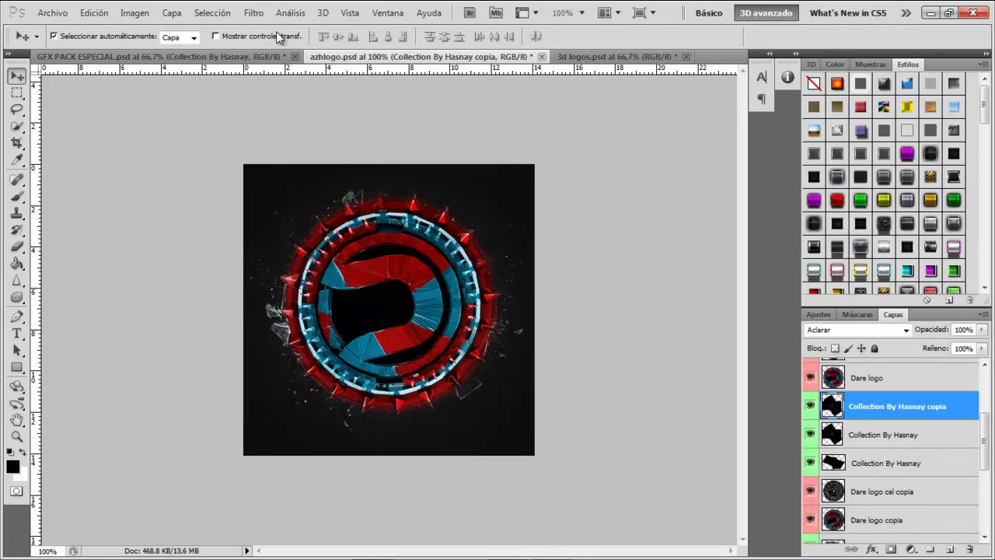
pyautogui.hotkey('ctrl', 't')
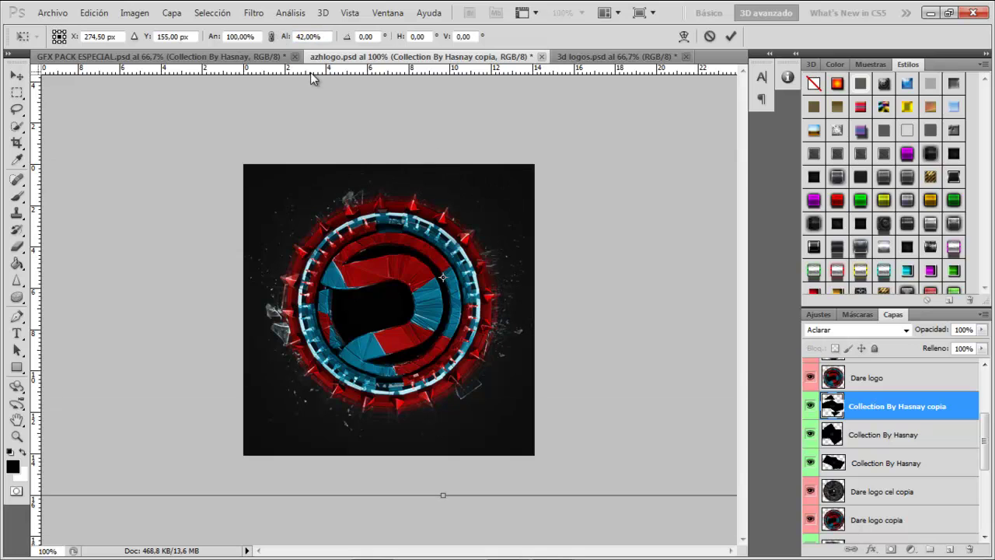
pyautogui.press('Return')
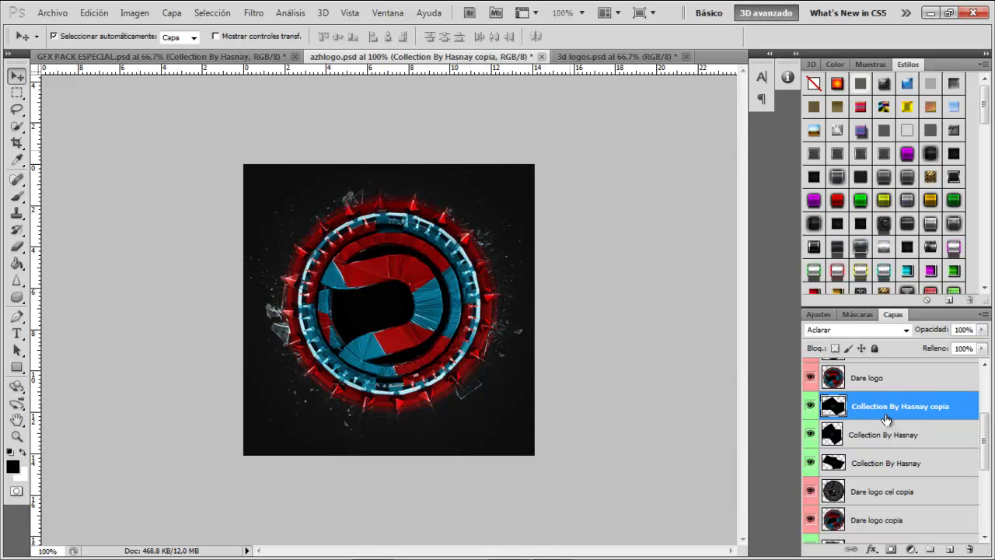
# Step: Move the CHANGE text layer and Rectángulo 1 together to just above the Dare logo cel layer
pyautogui.scroll(3, 887, 423)
pyautogui.scroll(-5, 888, 443)
pyautogui.scroll(-3, 888, 454)
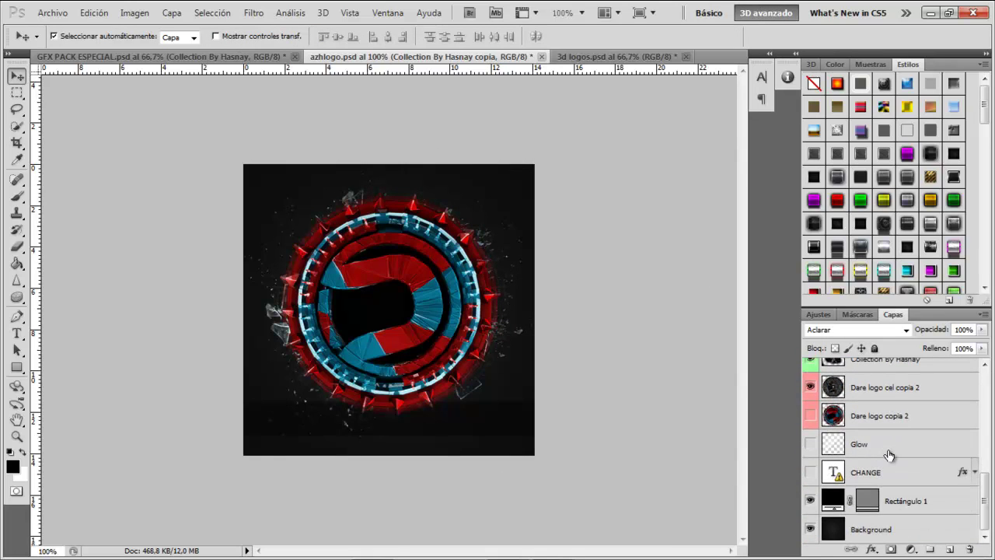
pyautogui.click(889, 472)
pyautogui.keyDown('ctrl'); pyautogui.click(890, 500); pyautogui.keyUp('ctrl')
pyautogui.moveTo(890, 501); pyautogui.dragTo(891, 377)
# Step: Replace the CHANGE layer's text with "lombaster", accepting the substitution of the missing font
pyautogui.click(504, 192)
pyautogui.press('t')
pyautogui.press('Return')
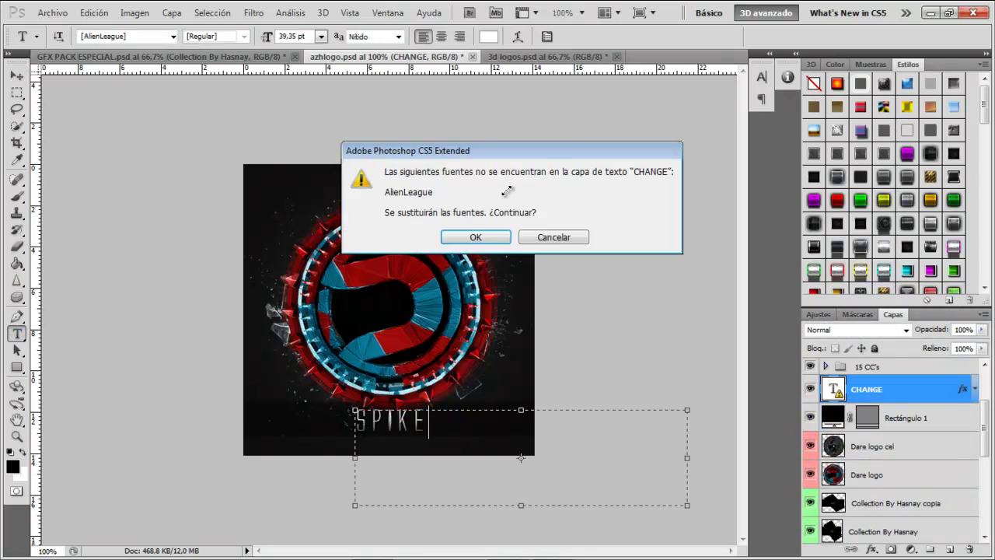
pyautogui.press('Return')
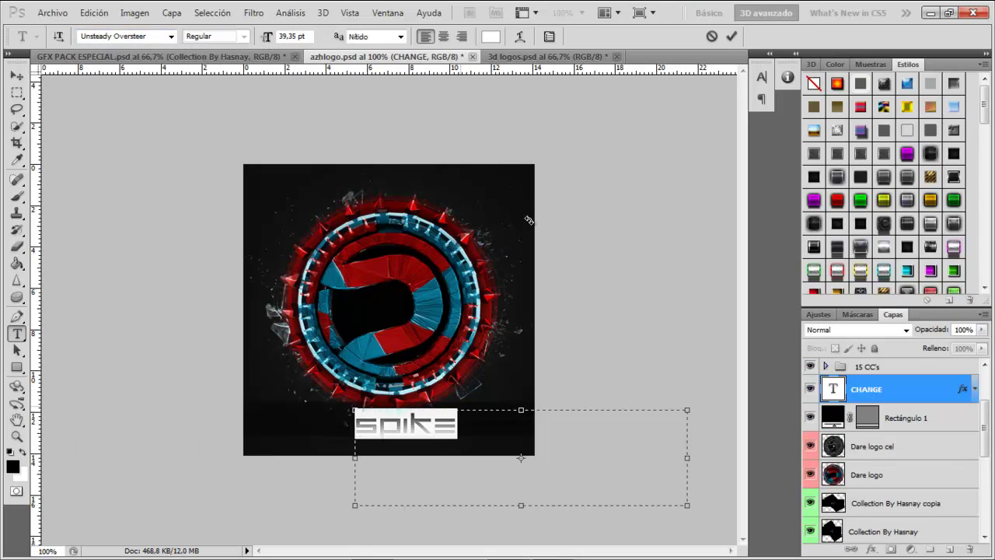
pyautogui.write('r')
# Step: Reposition the lombaster text over the dark band beneath the logo
pyautogui.moveTo(526, 214); pyautogui.dragTo(467, 207)
pyautogui.moveTo(529, 216); pyautogui.dragTo(528, 218)
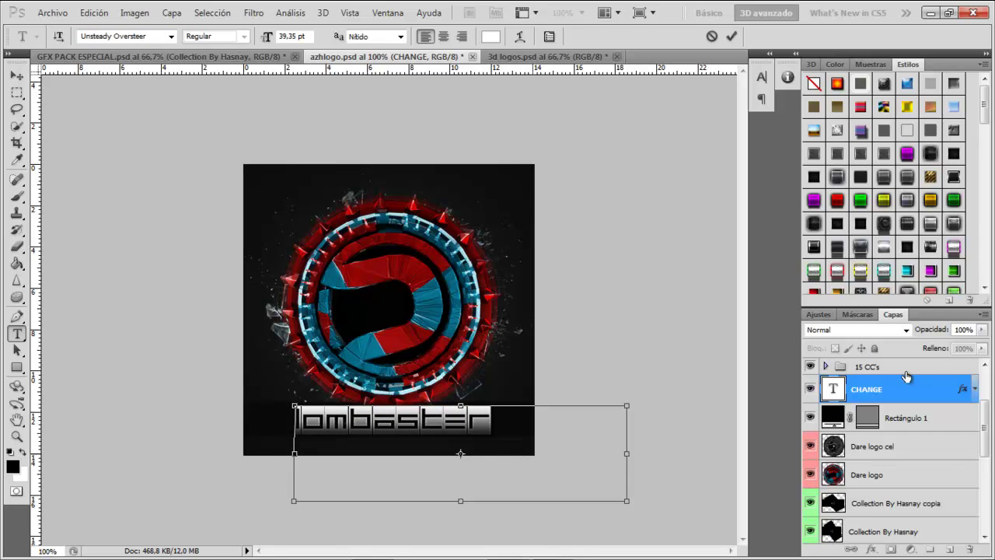
pyautogui.hotkey('ctrl', 'Up')
pyautogui.hotkey('ctrl', 'Up')
pyautogui.hotkey('ctrl', 'Right')
pyautogui.hotkey('ctrl', 'Right')
pyautogui.moveTo(923, 334)
pyautogui.mouseDown()
pyautogui.moveTo(933, 331)
pyautogui.moveTo(923, 332)
pyautogui.mouseUp()
pyautogui.moveTo(924, 315)
pyautogui.mouseDown()
pyautogui.moveTo(985, 308)
pyautogui.moveTo(874, 407)
pyautogui.moveTo(925, 329)
pyautogui.mouseUp()
# Step: Try the Vermin Vibes and Segoe Script fonts on the lombaster text
pyautogui.doubleClick(833, 388)
pyautogui.click(172, 36)
pyautogui.click(127, 103)
pyautogui.click(171, 36)
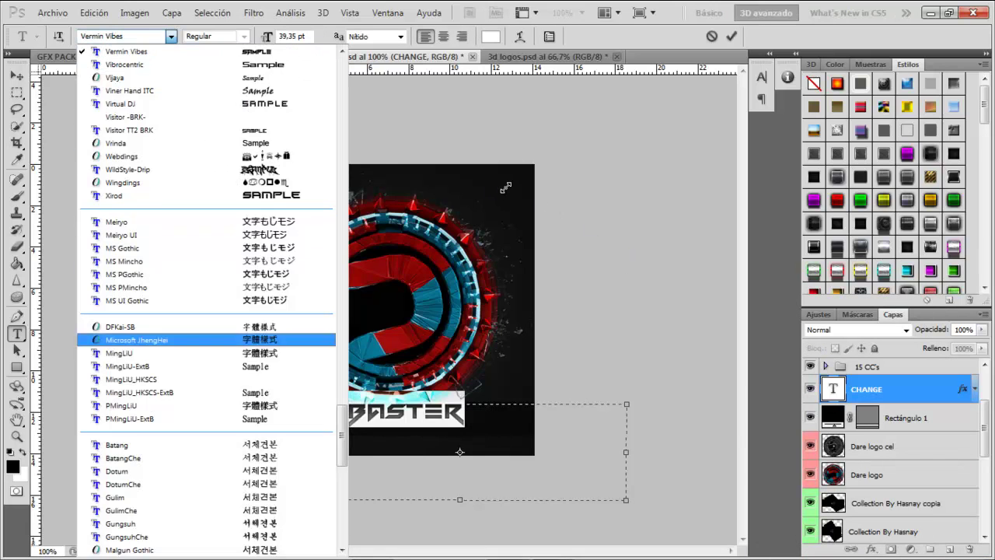
pyautogui.moveTo(342, 435); pyautogui.dragTo(342, 351)
pyautogui.click(124, 354)
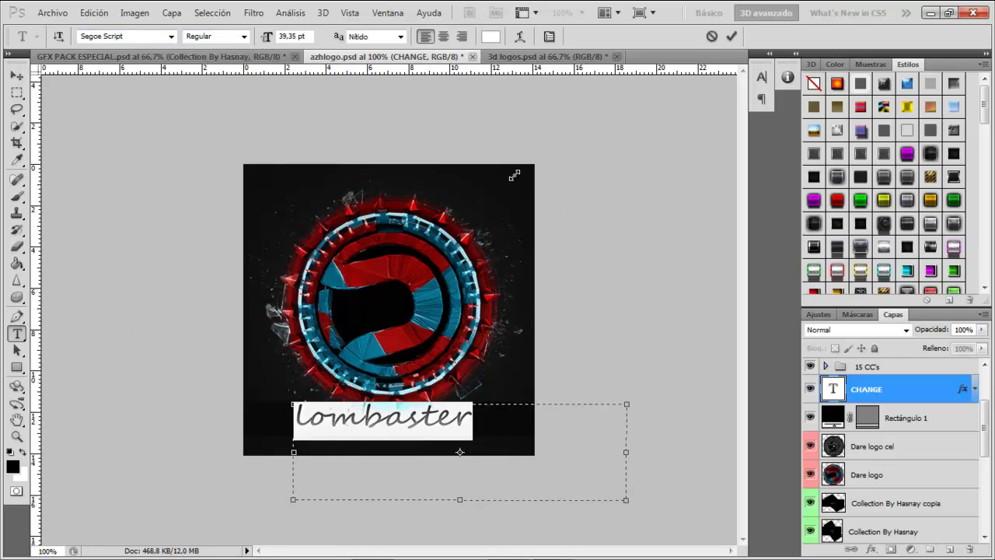
# Step: Set the font of the lombaster text to Xirod
pyautogui.click(172, 36)
pyautogui.click(124, 444)
pyautogui.click(171, 37)
pyautogui.click(125, 183)
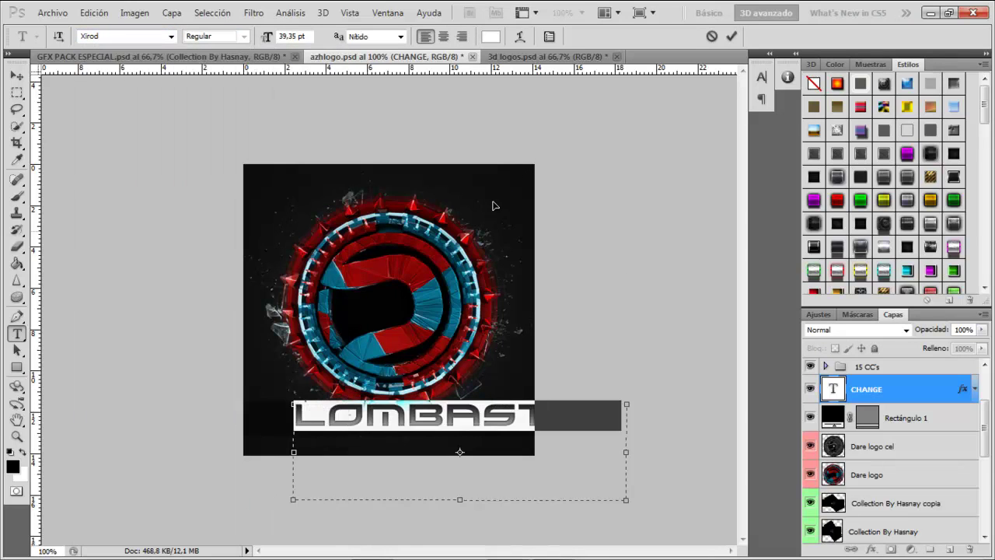
# Step: Scale the lombaster text down to 24.74 pt and centre it on the dark band under the logo
pyautogui.moveTo(626, 404); pyautogui.dragTo(529, 426)
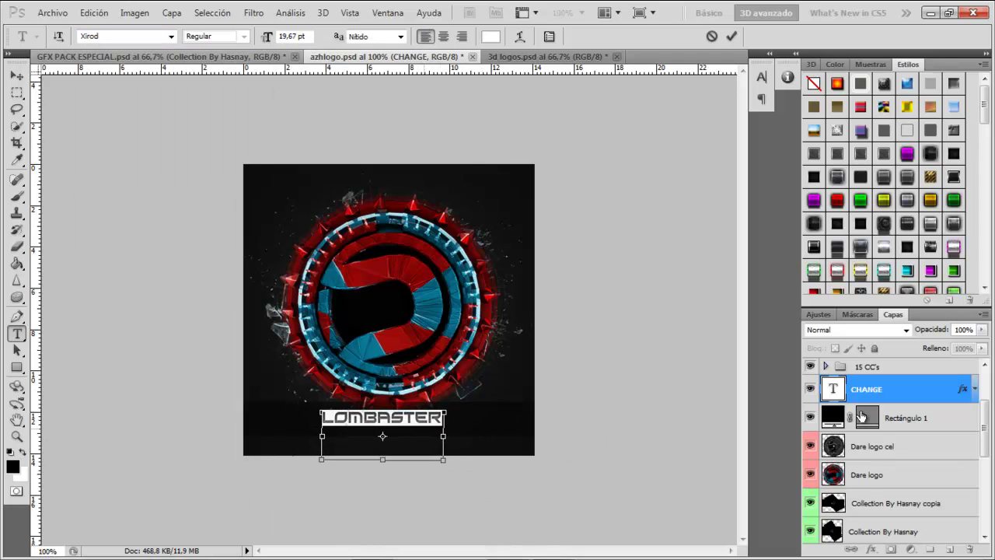
pyautogui.click(732, 36)
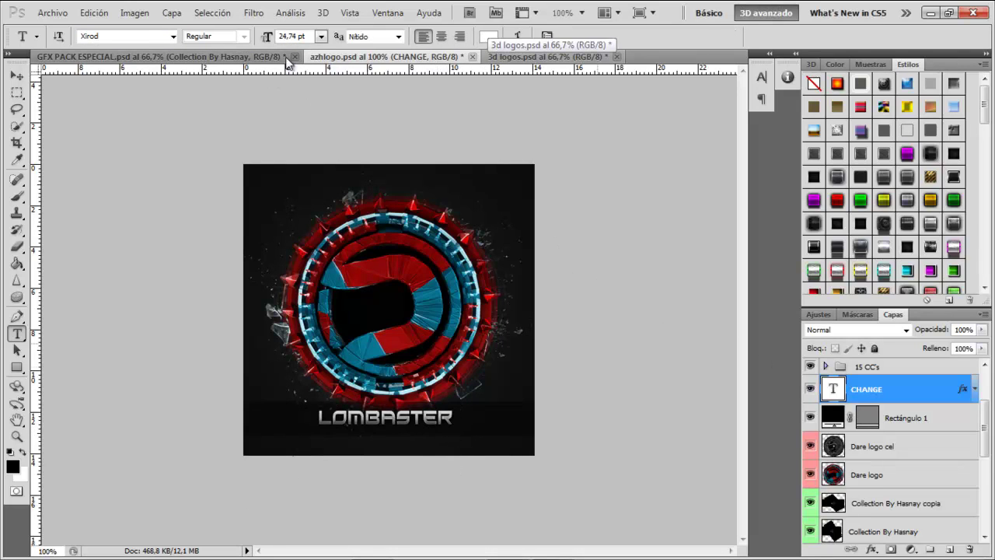
pyautogui.hotkey('ctrl', 't')
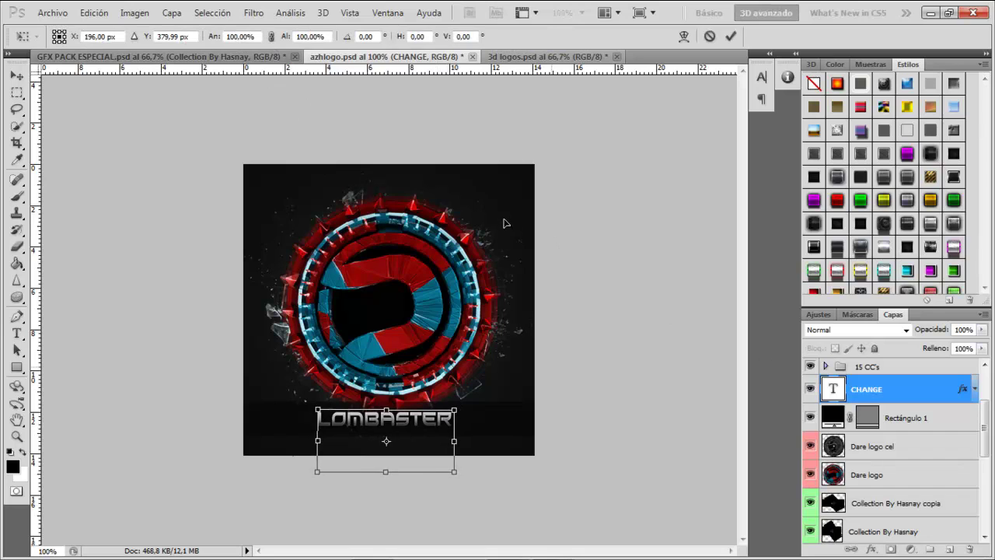
pyautogui.press('Return')
# Step: Try the blue Capa 3 overlay and the cc1 colour-correction group on the logo, and restore the original colours
pyautogui.press('t')
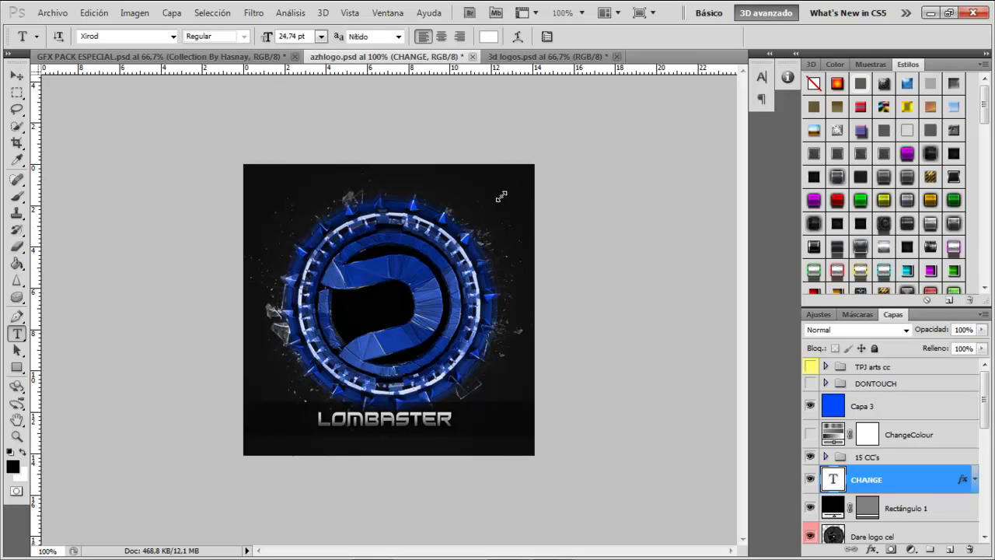
pyautogui.hotkey('ctrl', 'alt', 'z')
pyautogui.hotkey('ctrl', 'alt', 'z')
pyautogui.hotkey('ctrl', 'alt', 'z')
pyautogui.hotkey('ctrl', 'alt', 'z')
pyautogui.hotkey('ctrl', 'alt', 'z')
pyautogui.hotkey('ctrl', 'alt', 'z')
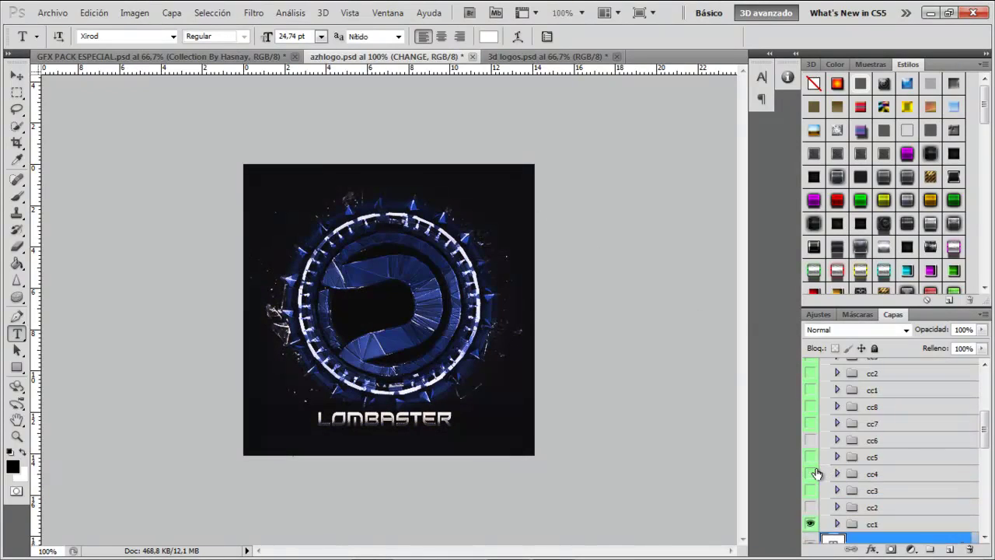
pyautogui.scroll(5, 816, 473)
pyautogui.click(811, 366)
pyautogui.click(811, 367)
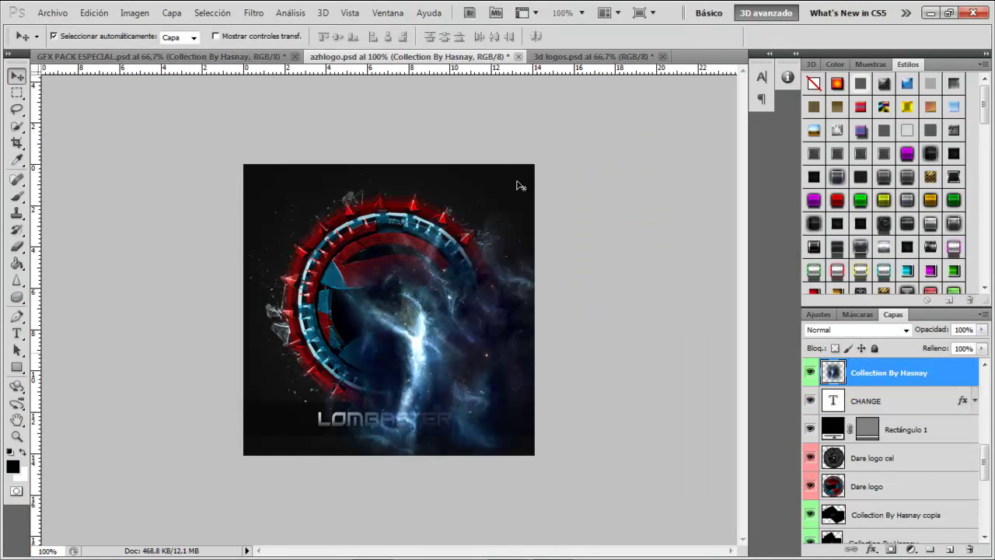
# Step: Warp the nebula layer into a curved streak of light along the logo's lower-right ring, using Trama blending
pyautogui.hotkey('ctrl', 't')
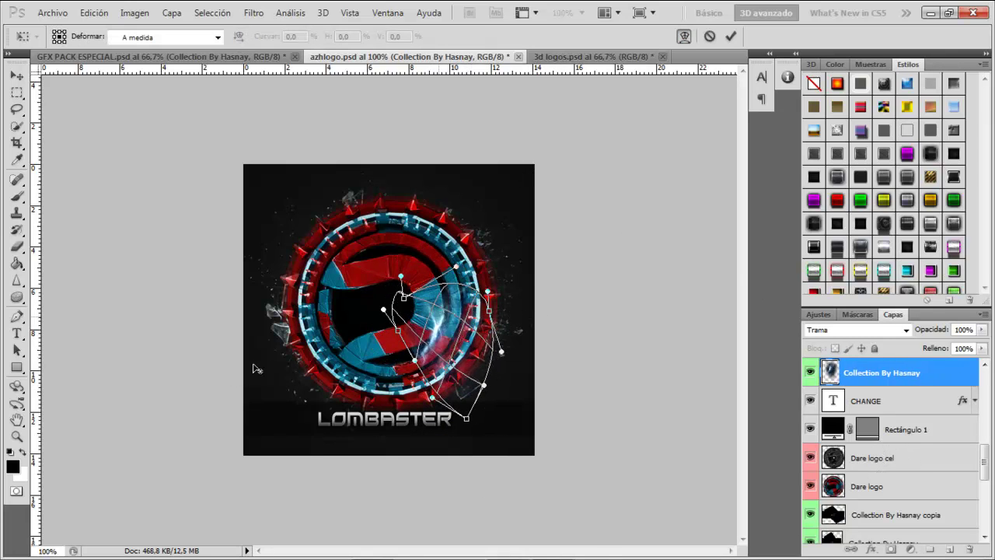
pyautogui.press('Return')
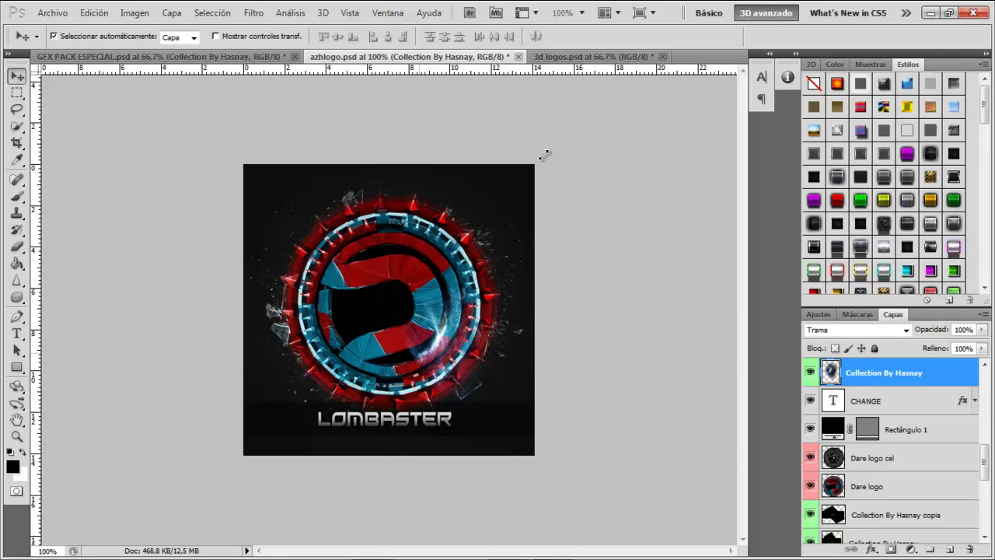
pyautogui.hotkey('ctrl', 't')
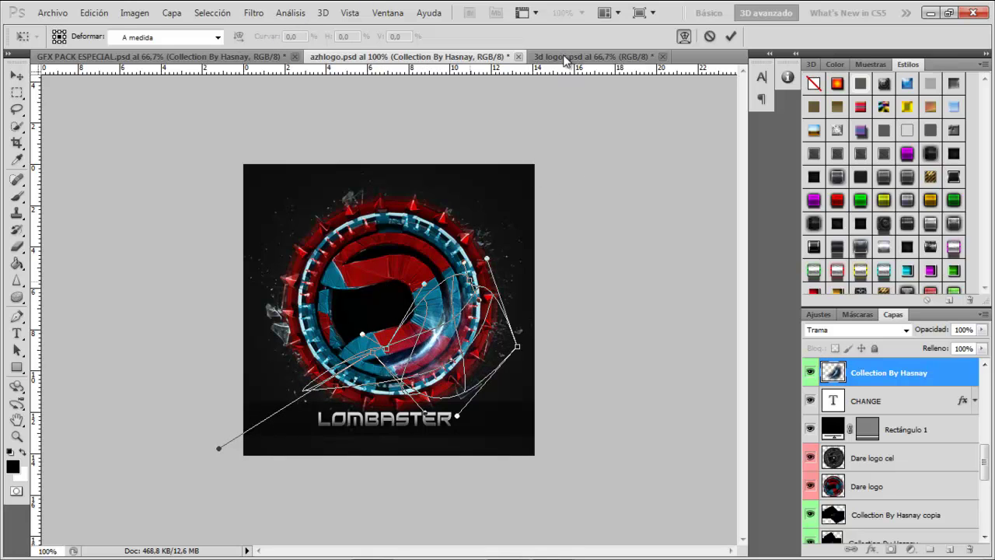
pyautogui.press('Escape')
pyautogui.hotkey('ctrl', 't')
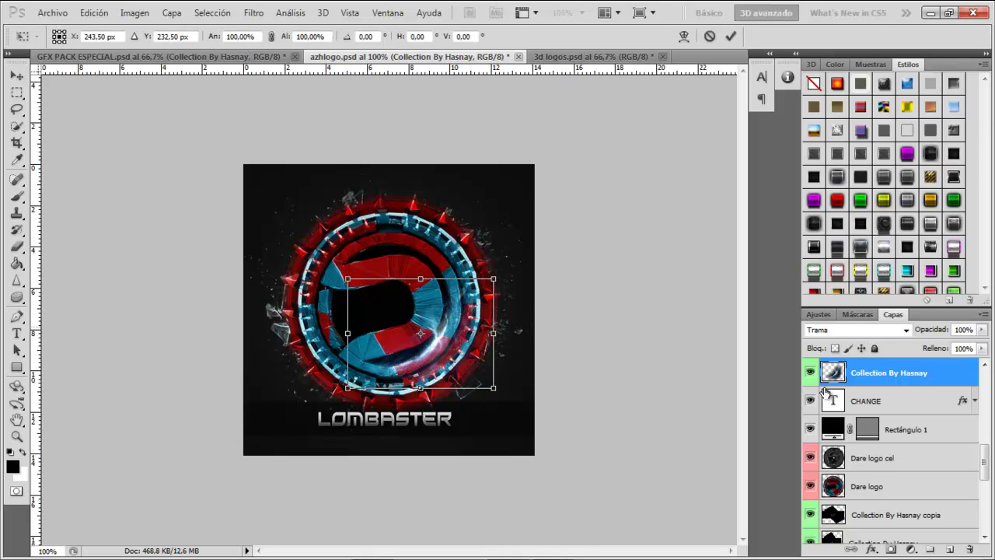
pyautogui.press('Return')
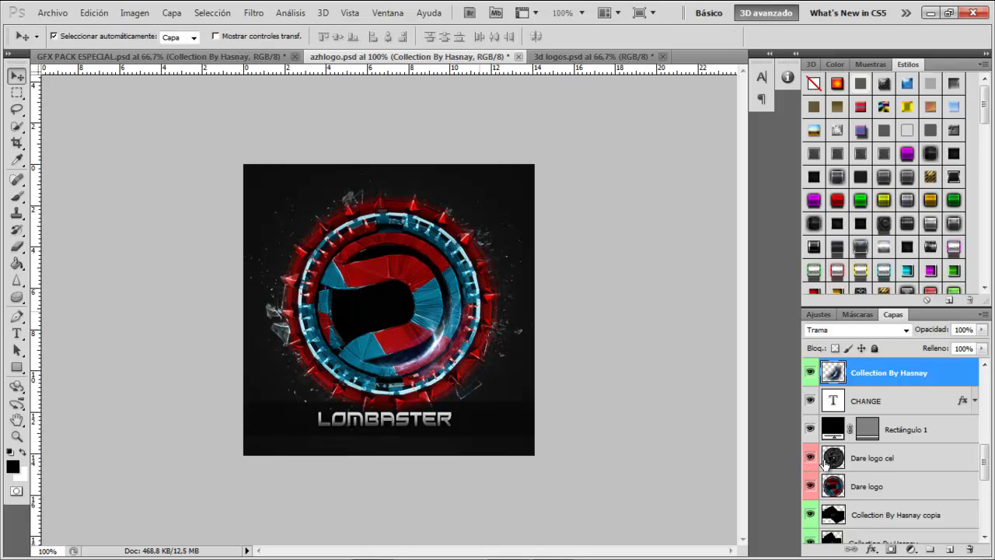
# Step: Duplicate the nebula streak, rotate the copy about -177° and fit it to the logo's upper-left ring
pyautogui.moveTo(443, 295); pyautogui.dragTo(368, 230)
pyautogui.hotkey('ctrl', 't')
pyautogui.moveTo(415, 325); pyautogui.dragTo(282, 221)
pyautogui.moveTo(341, 284); pyautogui.dragTo(343, 273)
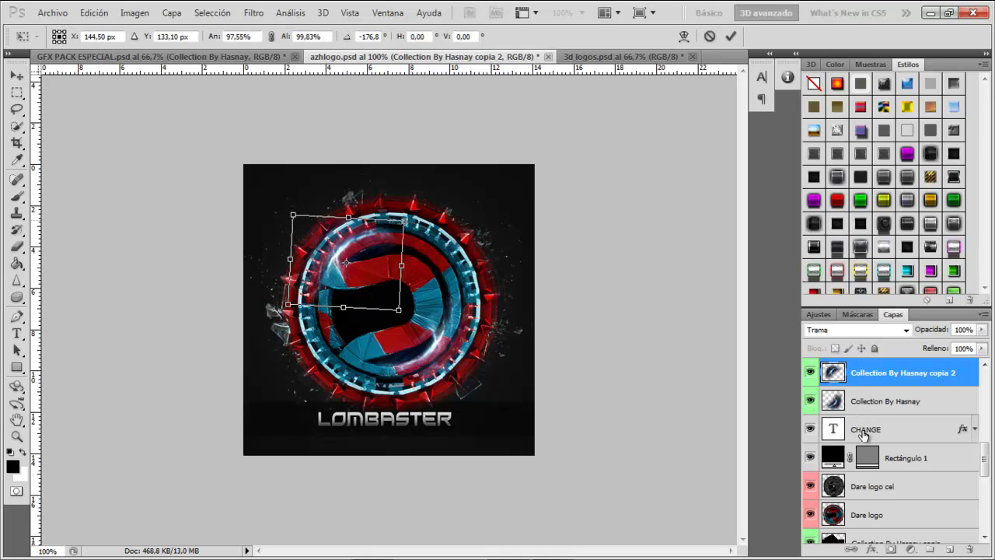
pyautogui.moveTo(399, 310); pyautogui.dragTo(391, 296)
pyautogui.press('Return')
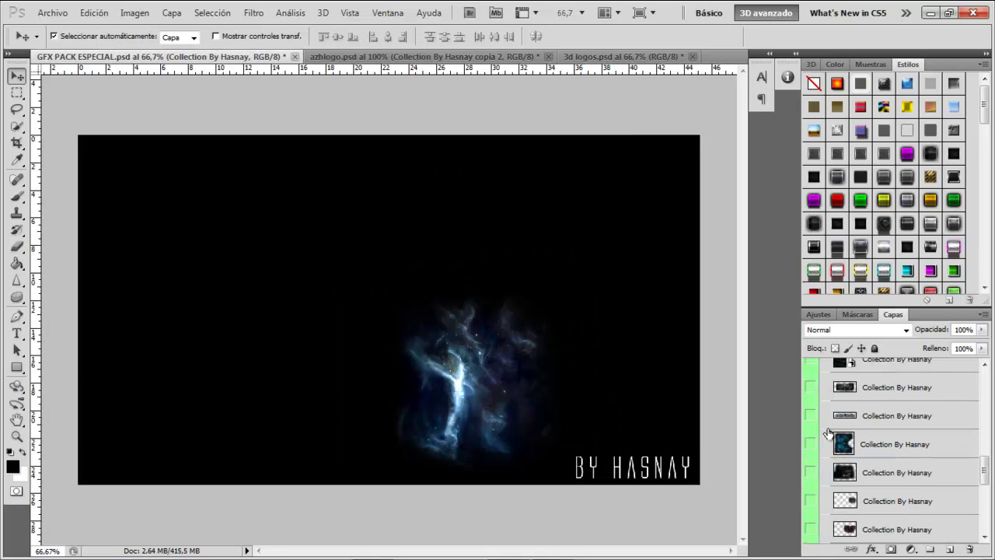
# Step: Add the green light layer from GFX PACK ESPECIAL.psd at the canvas's upper edge, scaled to 38% width and 46% height
pyautogui.scroll(3, 828, 433)
pyautogui.click(810, 417)
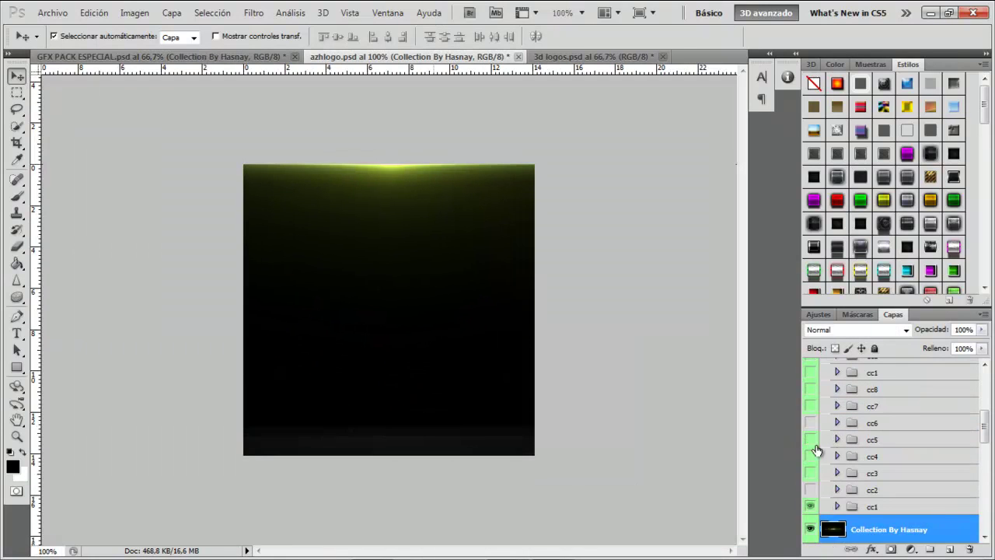
pyautogui.hotkey('ctrl', 't')
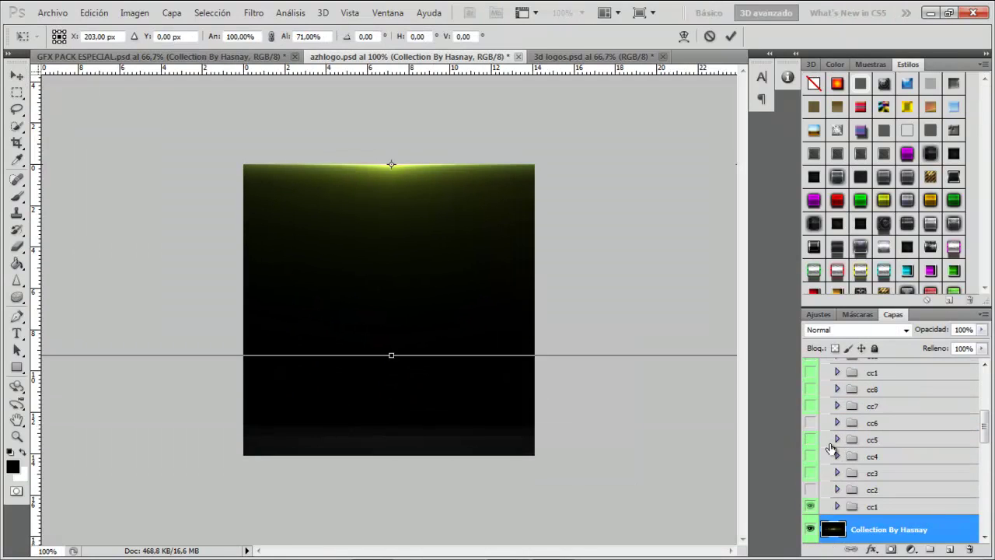
pyautogui.write('35')
pyautogui.scroll(1, 816, 445)
pyautogui.press('Tab')
pyautogui.scroll(-15, 815, 469)
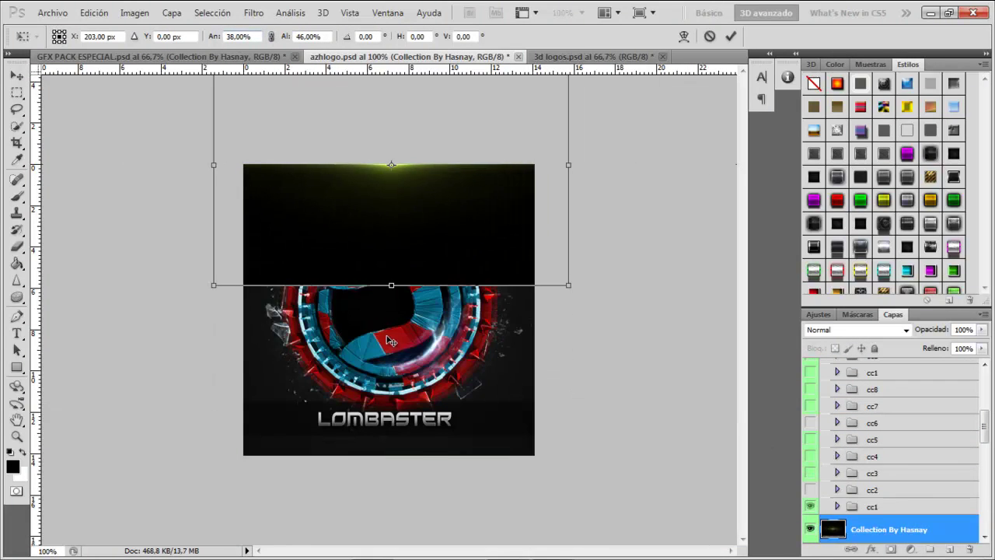
pyautogui.press('Return')
# Step: Try Subexposición lineal on the green light layer, and switch it to a lightening blend mode that drops its black area
pyautogui.click(857, 330)
pyautogui.click(831, 124)
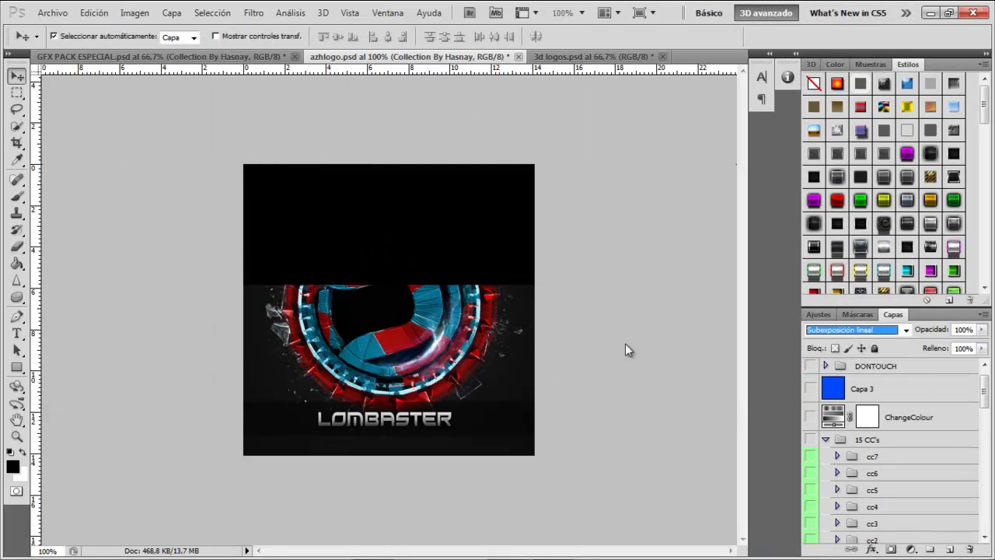
pyautogui.click(855, 330)
pyautogui.click(851, 121)
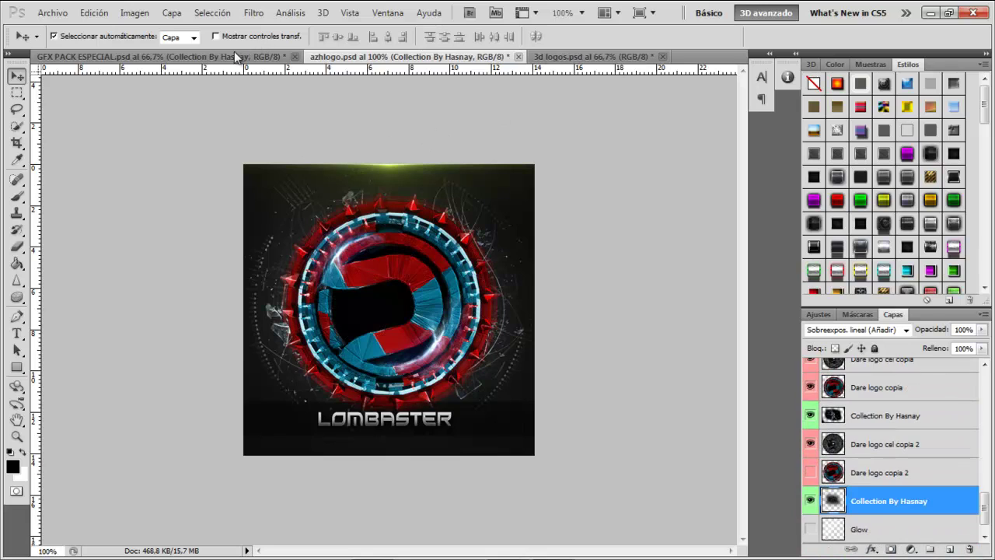
# Step: Recolour the whole composition blue by showing the Capa 3 overlay and the ChangeColour adjustment layer
pyautogui.scroll(15, 890, 451)
pyautogui.click(810, 405)
pyautogui.click(810, 434)
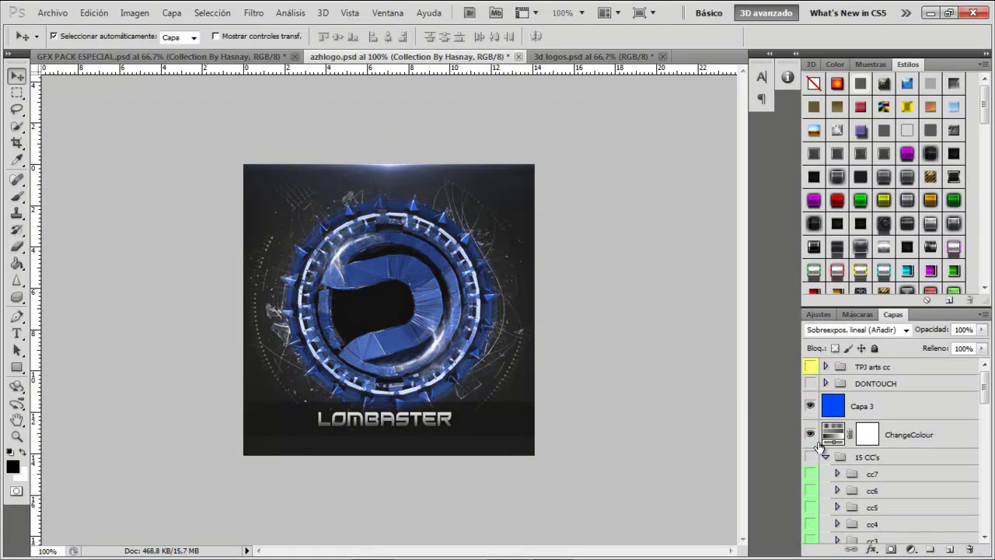
pyautogui.scroll(-1, 818, 437)
pyautogui.scroll(1, 818, 437)
# Step: Hide the ChangeColour adjustment and apply the cc5 colour correction from the 15 CC's group
pyautogui.click(810, 456)
pyautogui.click(811, 433)
pyautogui.scroll(-4, 813, 456)
pyautogui.click(811, 424)
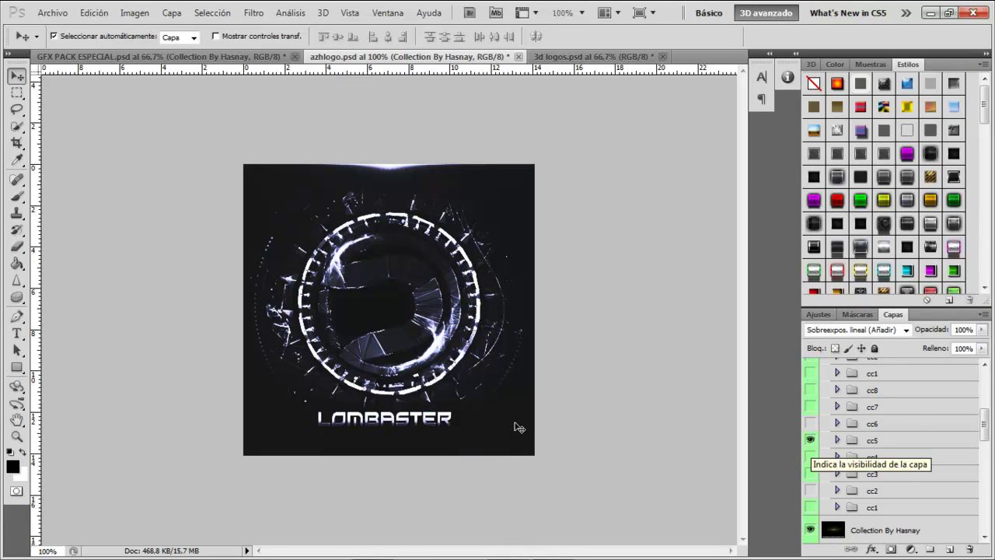
# Step: Expand the cc5 group and go through its Curves and Gradient Map adjustment layers
pyautogui.click(837, 440)
pyautogui.scroll(-2, 837, 451)
pyautogui.scroll(-1, 837, 451)
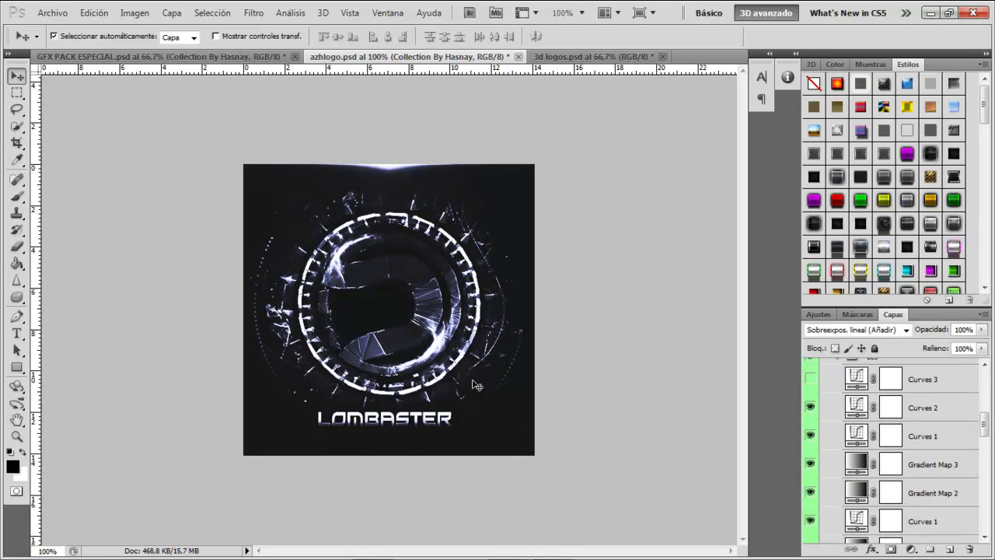